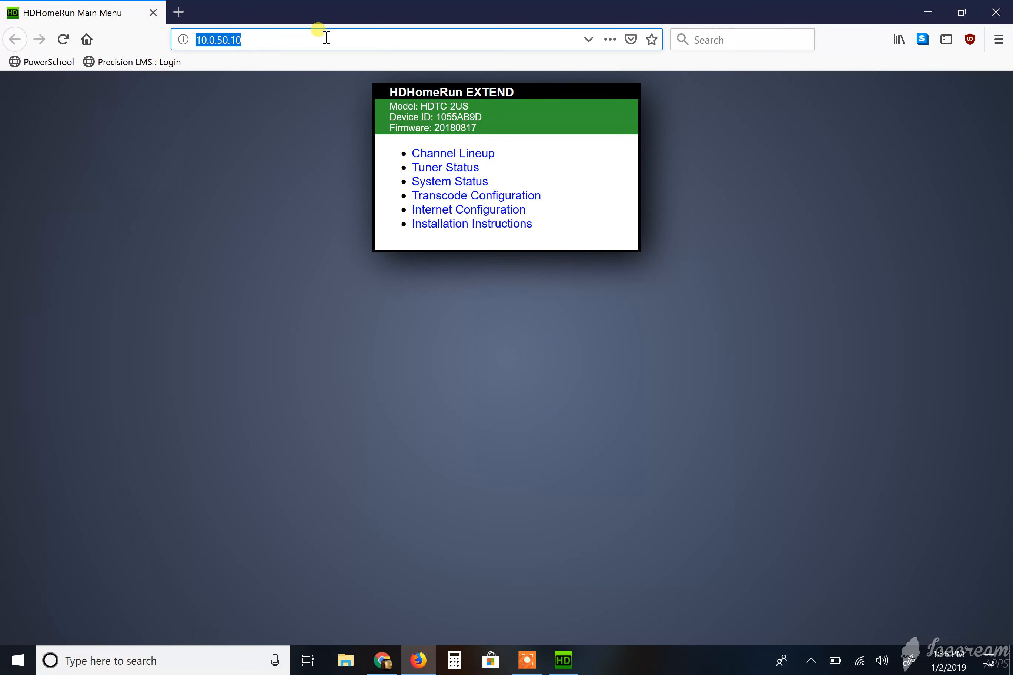
Highlight the device's web address, 10.0.50.10, and open its Channel Lineup page
left_click(272, 42)
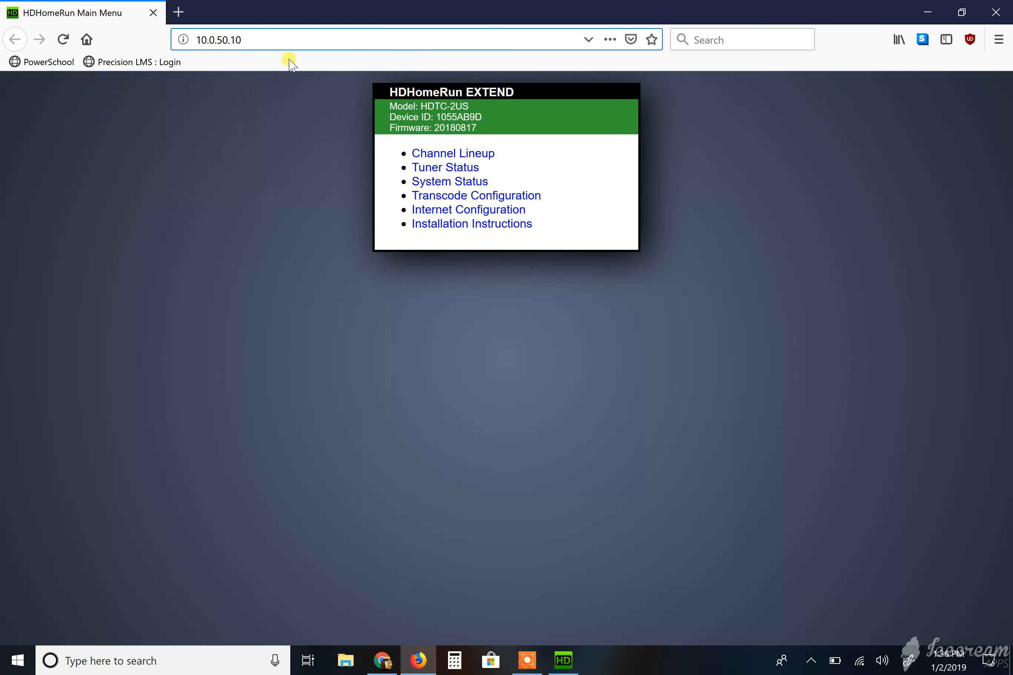
left_click_drag(259, 33, 159, 36)
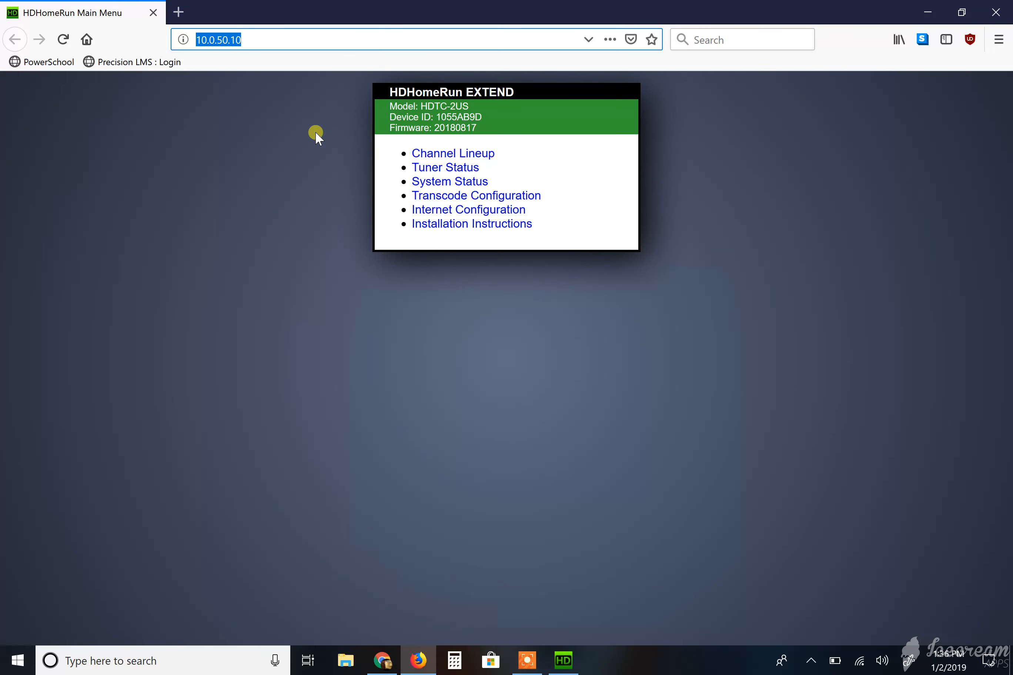
left_click(473, 161)
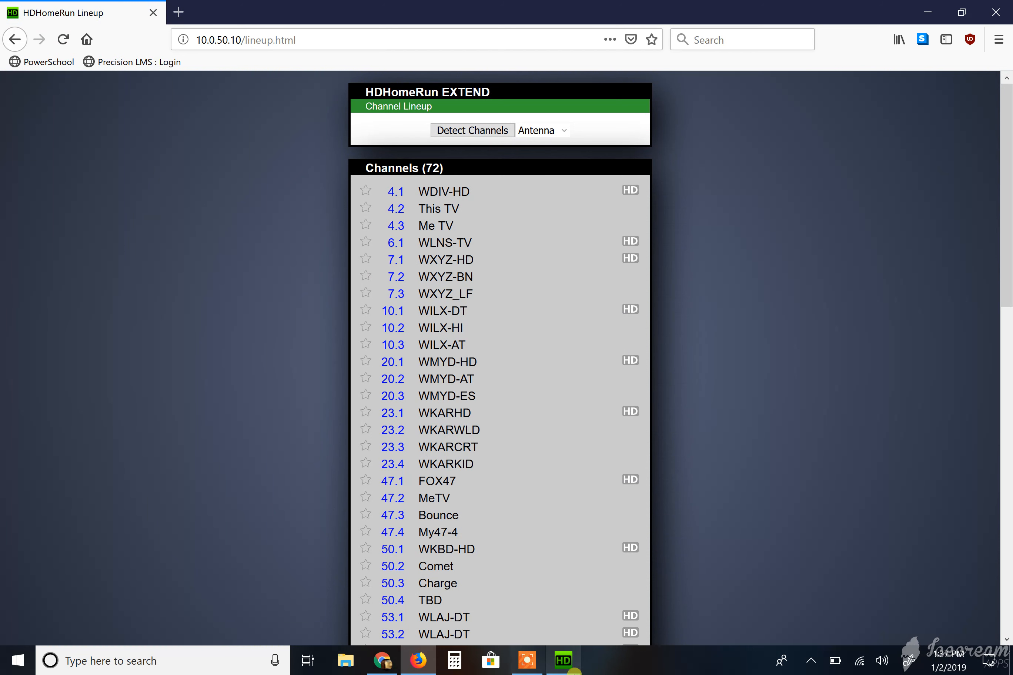
Bring up the HDHomeRun Setup window, move it aside to compare it with the web channel lineup, and close it
left_click(573, 670)
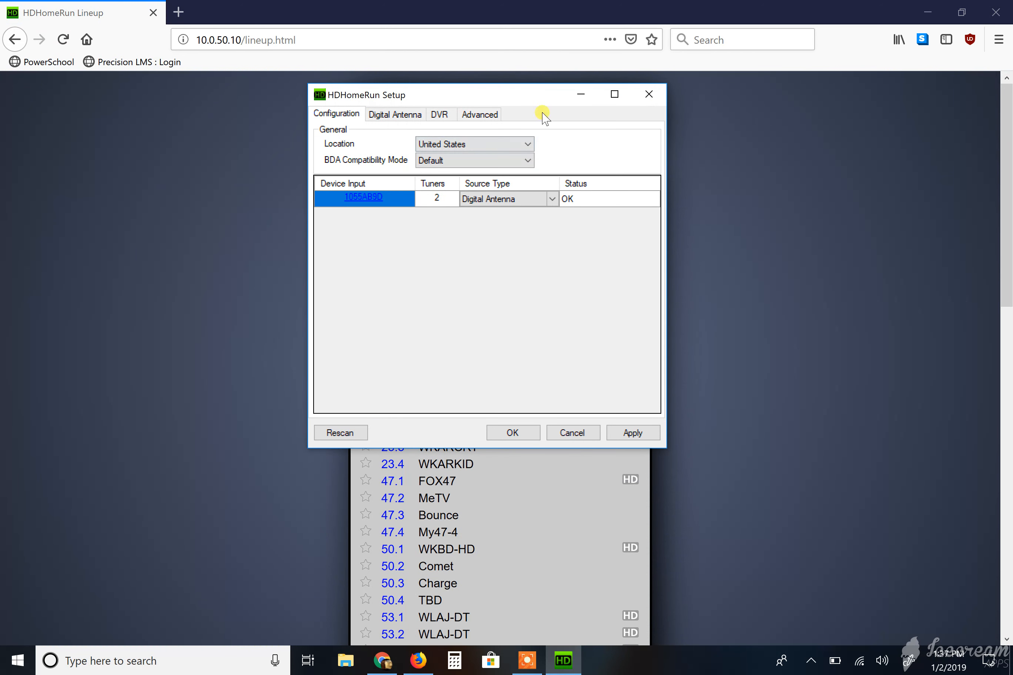
left_click_drag(531, 102, 143, 134)
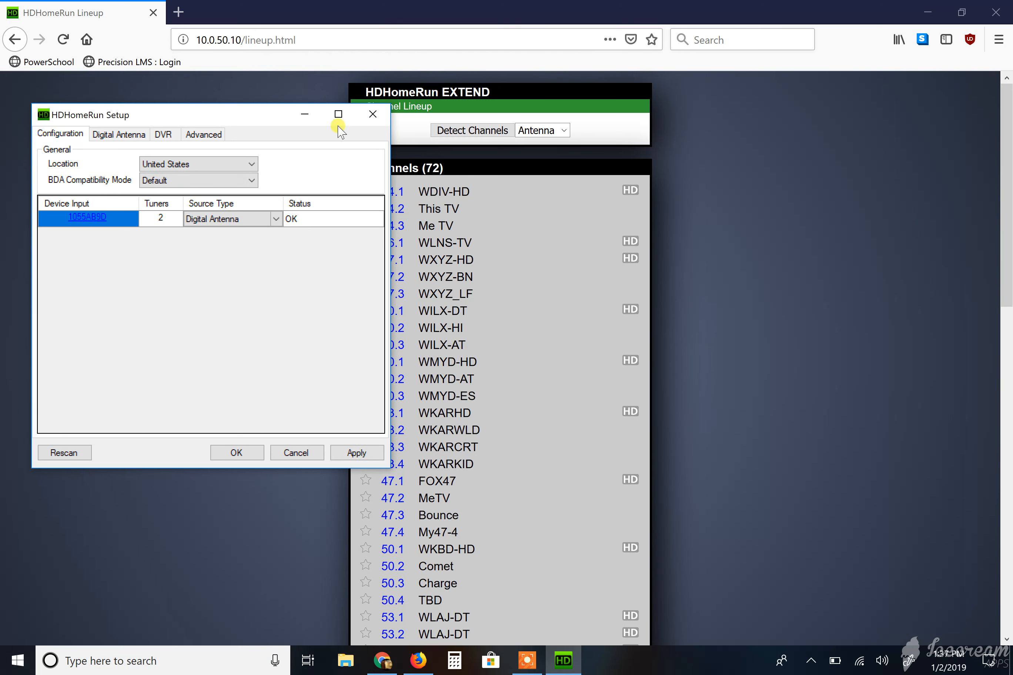
left_click(380, 112)
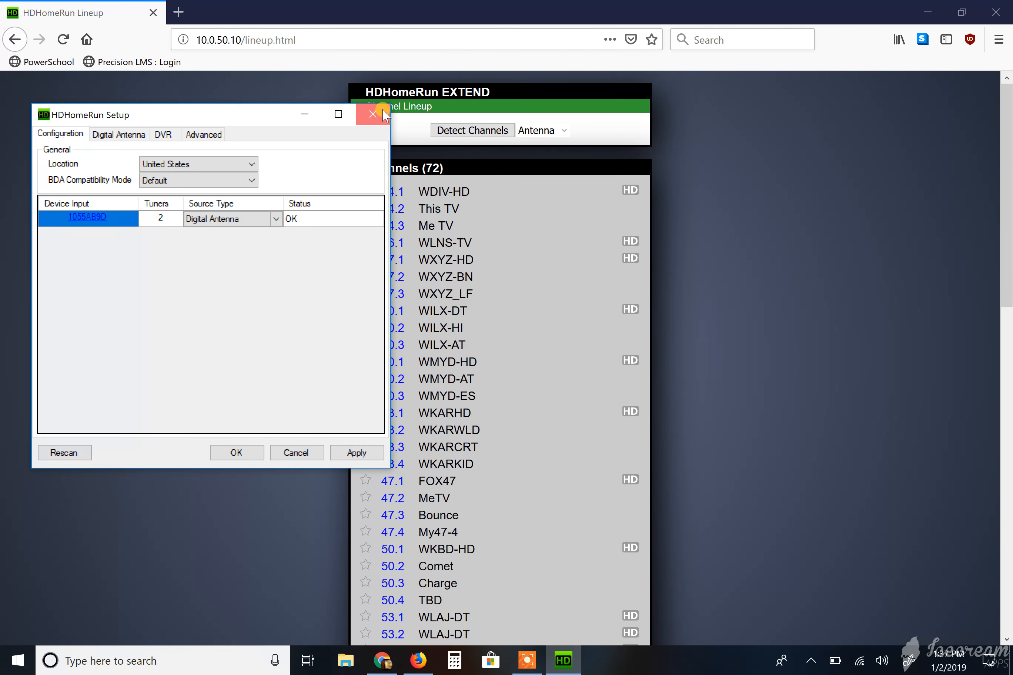
left_click(377, 114)
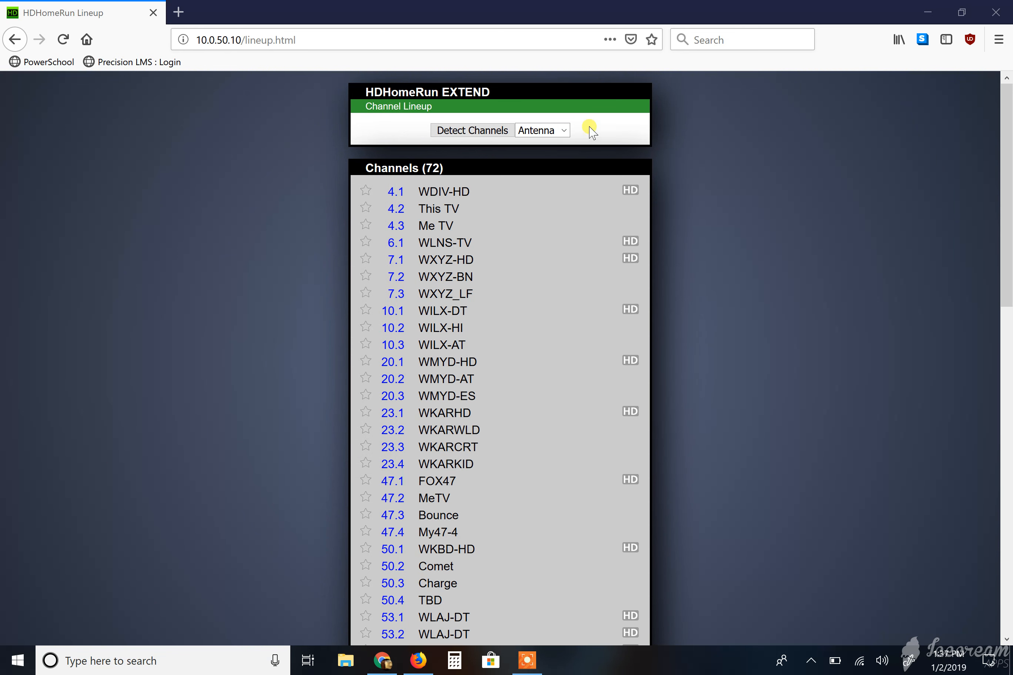
View the Tuner Status pages for Tuner 0 and Tuner 1, and return to the device's main menu
left_click(14, 39)
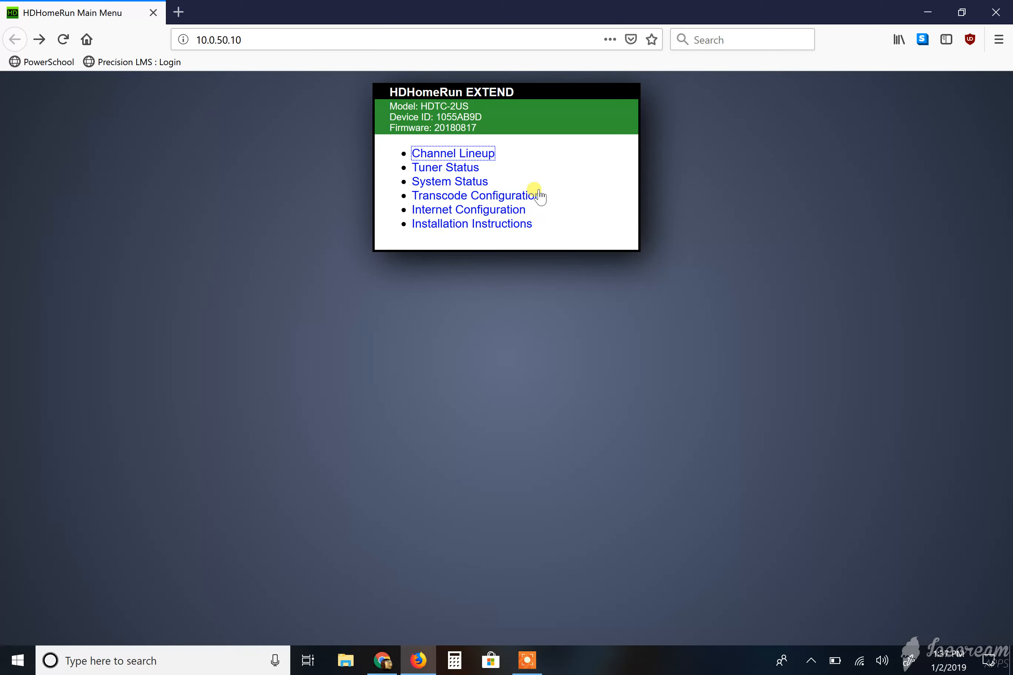
left_click(455, 167)
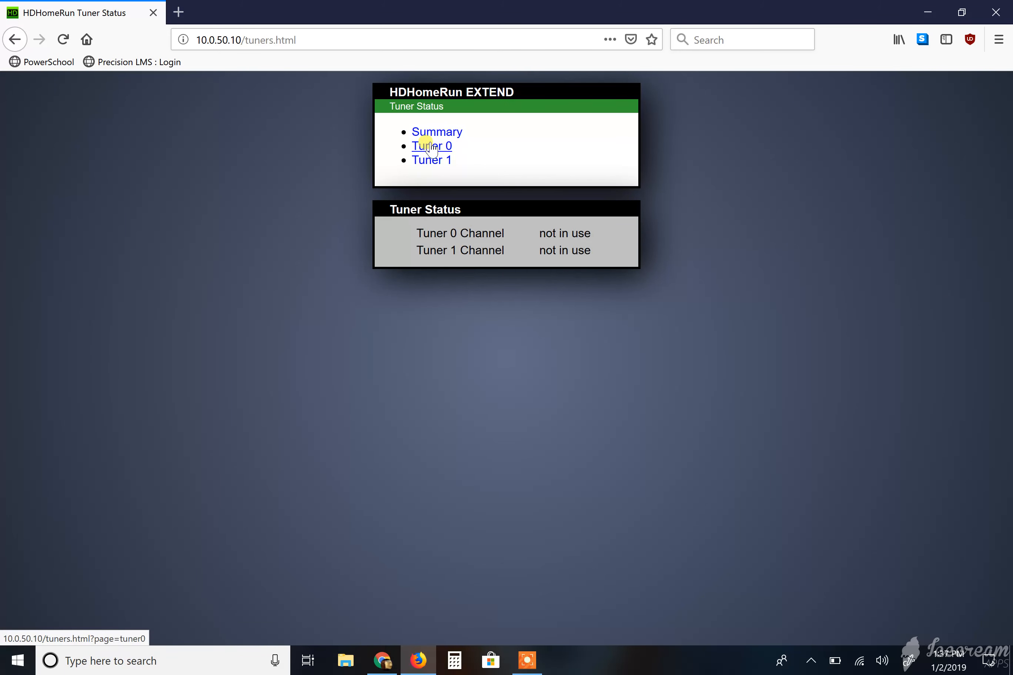
left_click(431, 148)
left_click(431, 161)
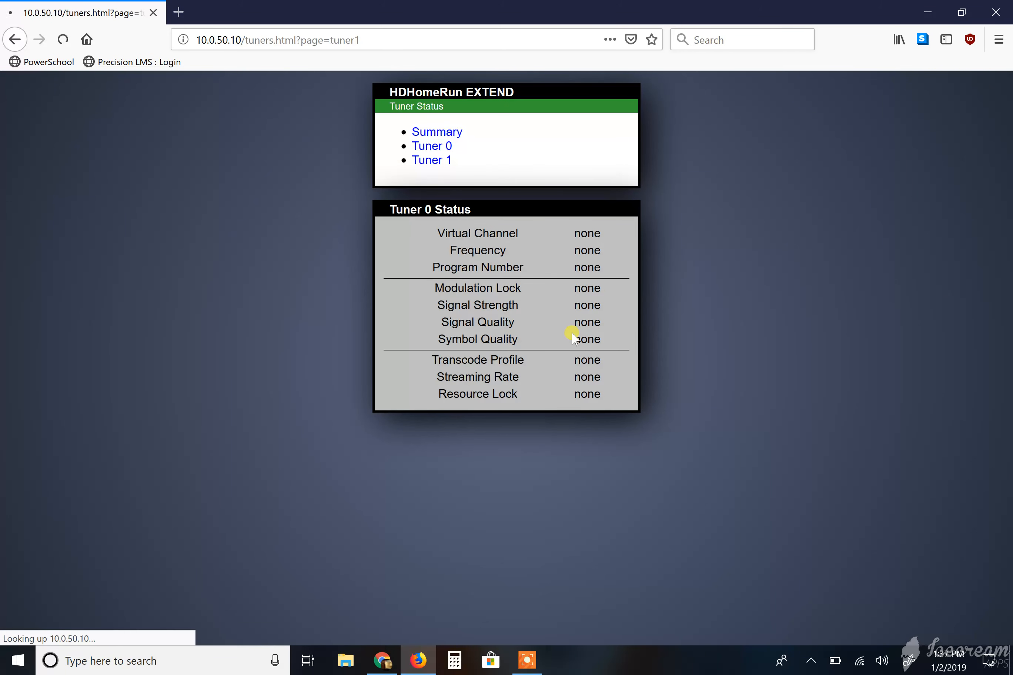
left_click(14, 40)
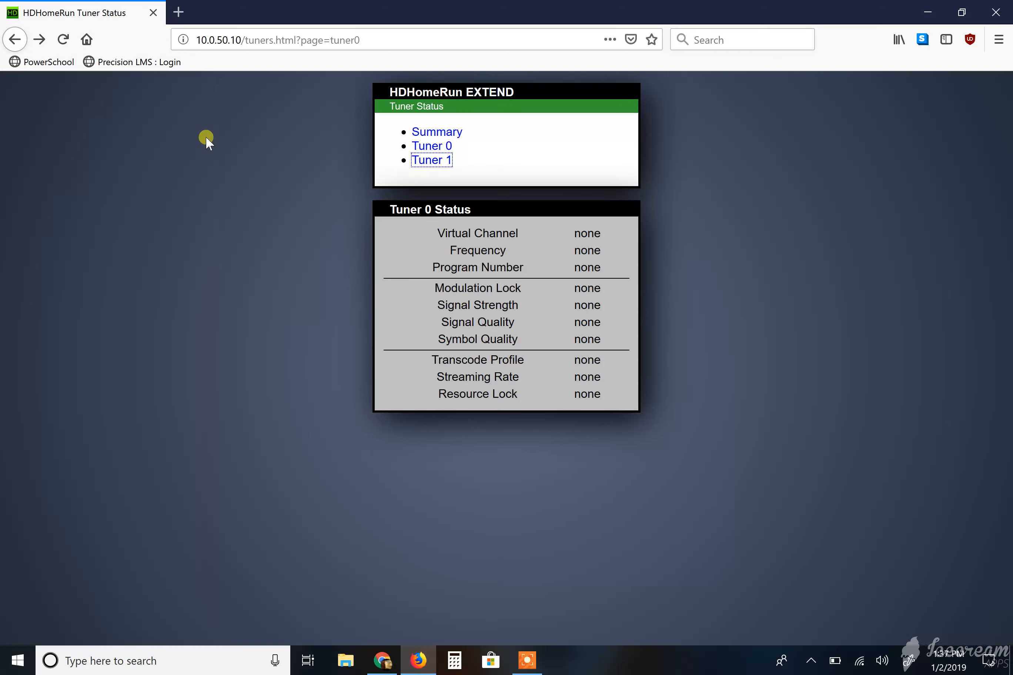
left_click(13, 40)
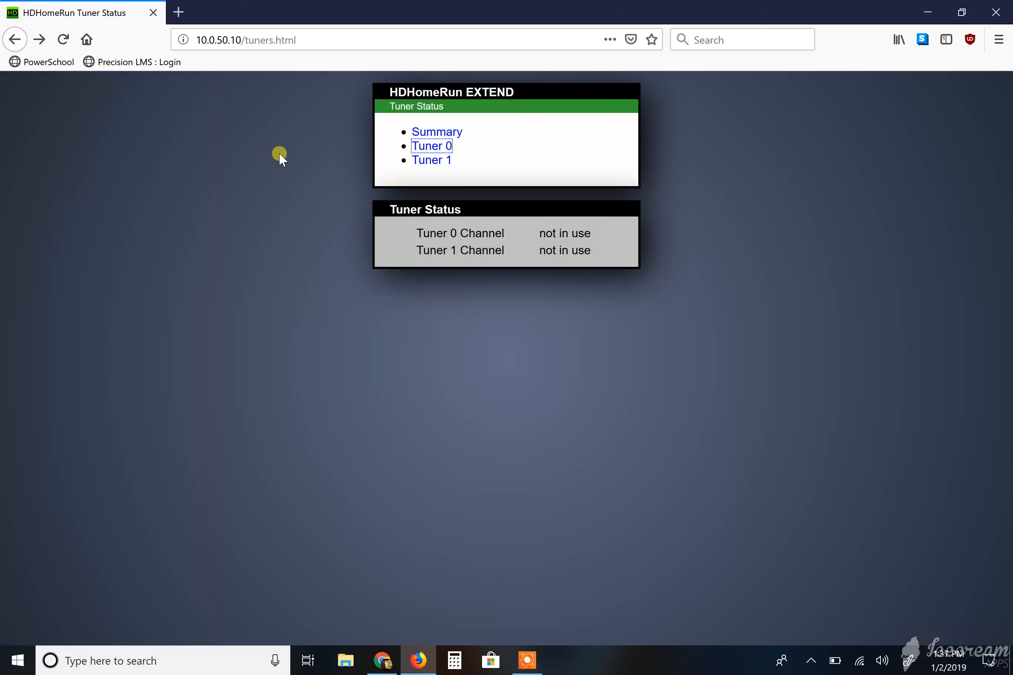
left_click(15, 40)
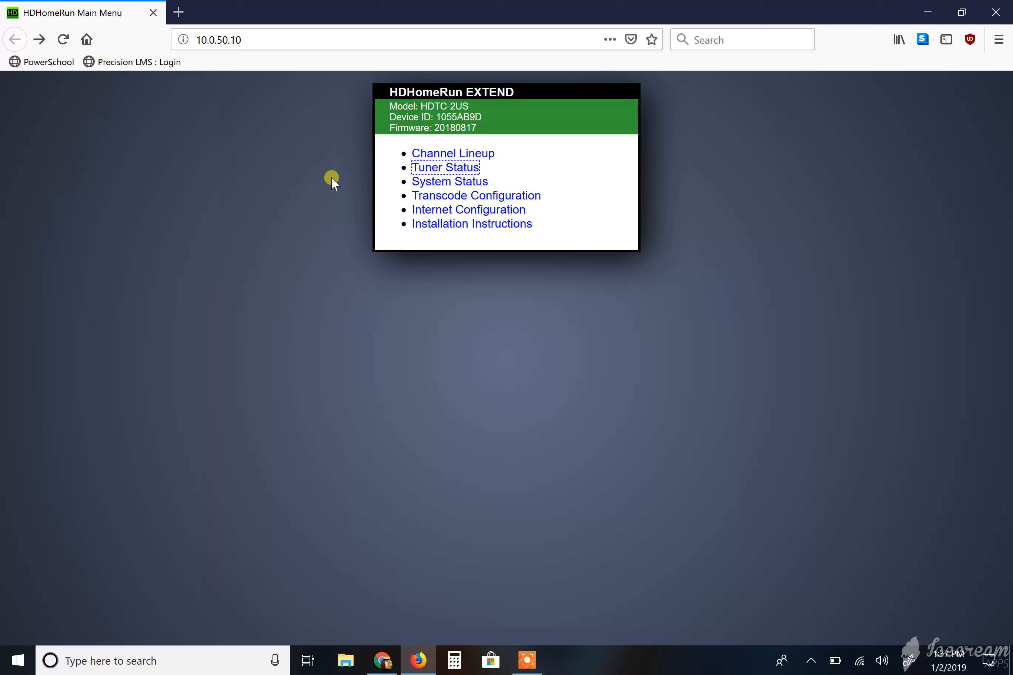
Examine the System Status page, including its System Log and network details, and return to the main menu
left_click(466, 187)
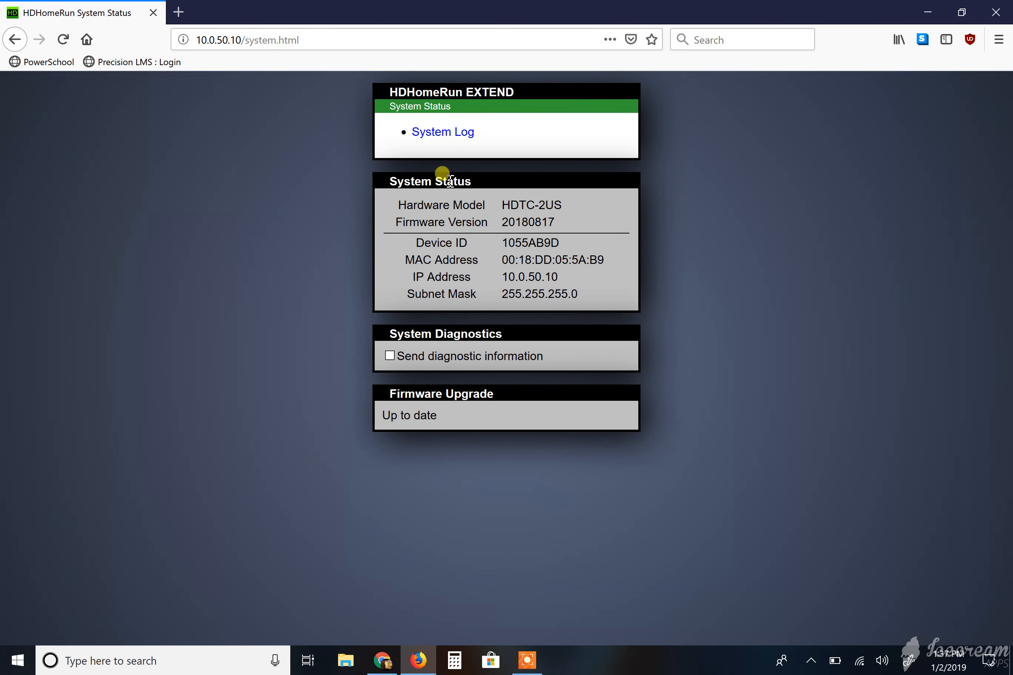
left_click(443, 132)
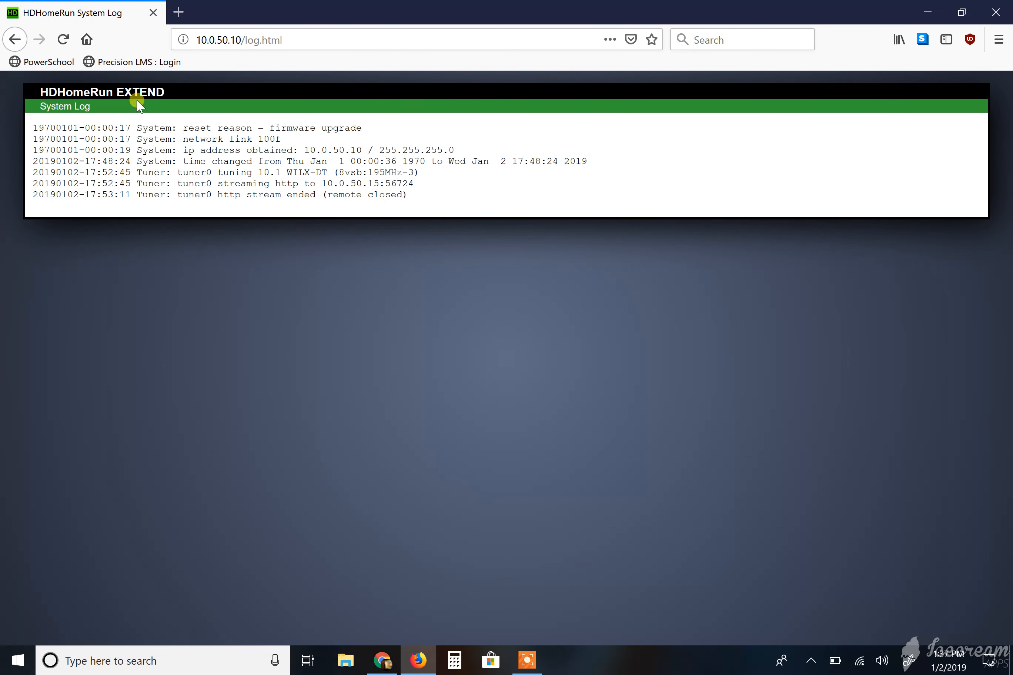
left_click(15, 40)
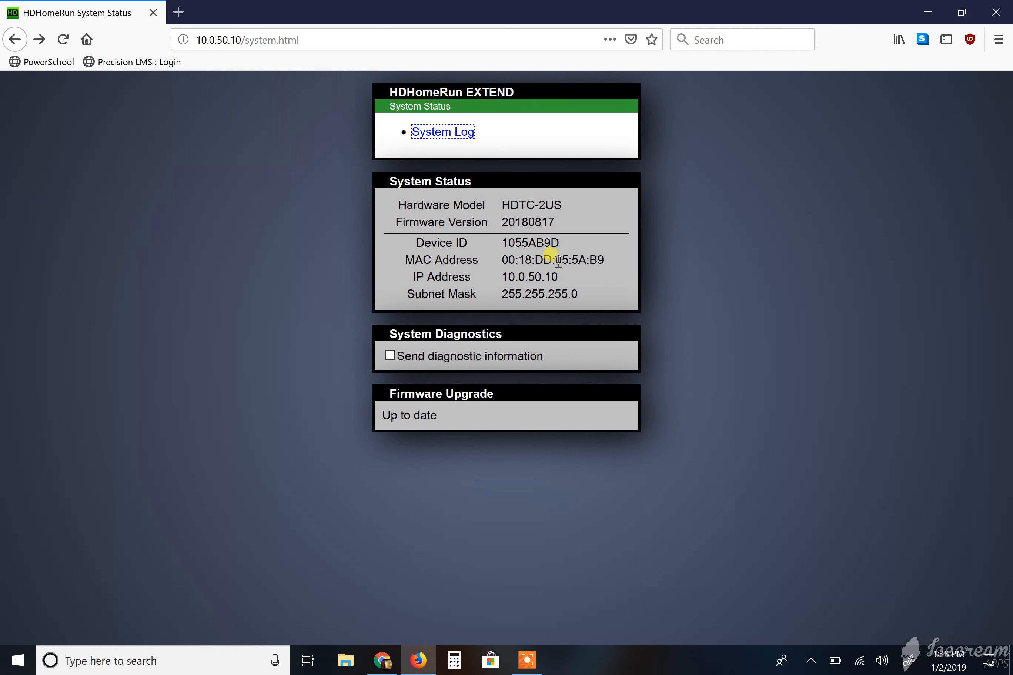
left_click_drag(582, 293, 487, 257)
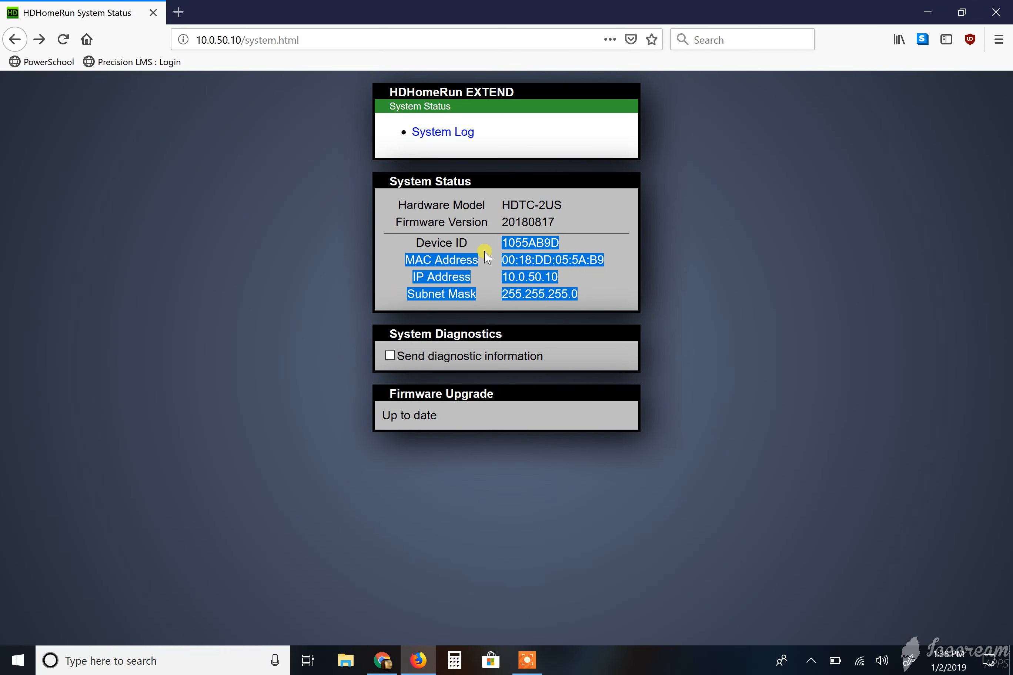
left_click(608, 214)
left_click(15, 40)
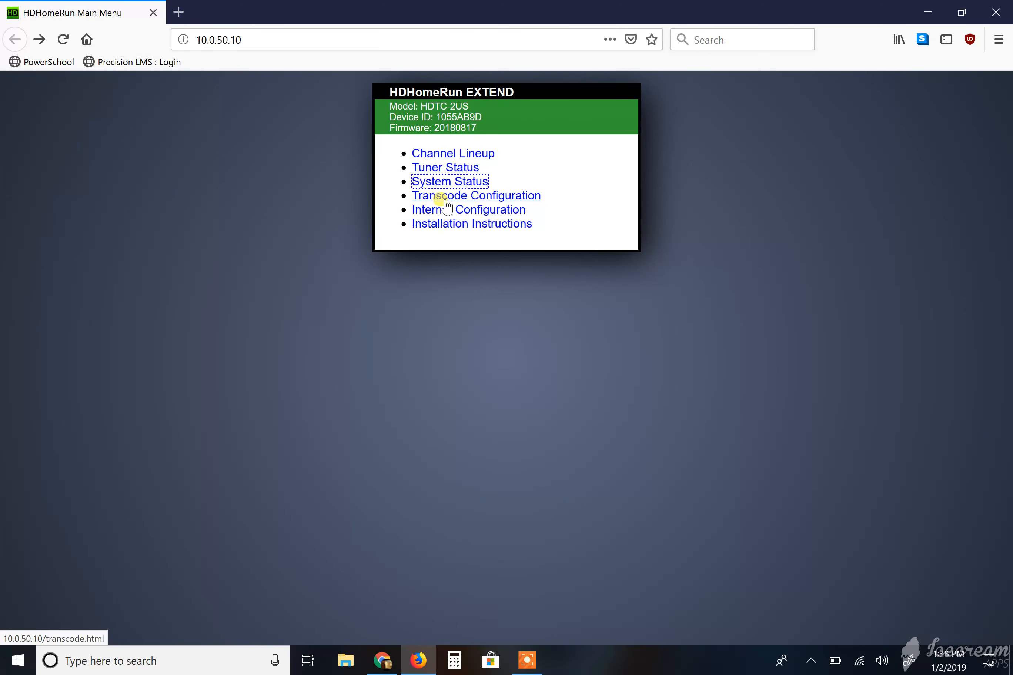
Examine the Internet Configuration page, including its UPnP Internet Gateway entry, and return to the main menu
left_click(481, 216)
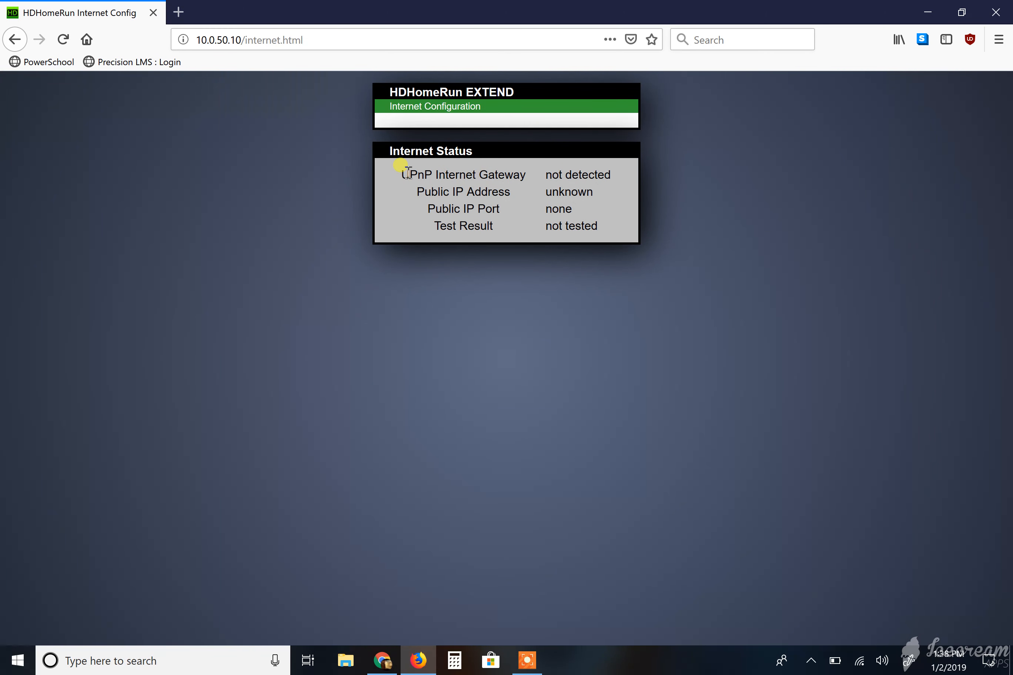
left_click_drag(407, 173, 513, 174)
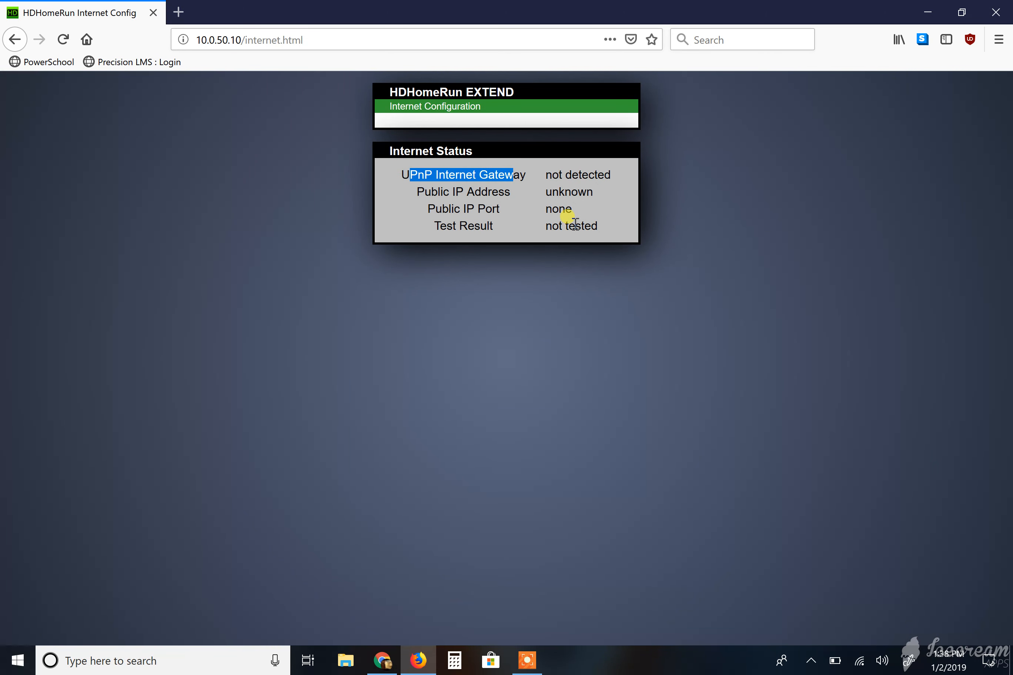
left_click(567, 216)
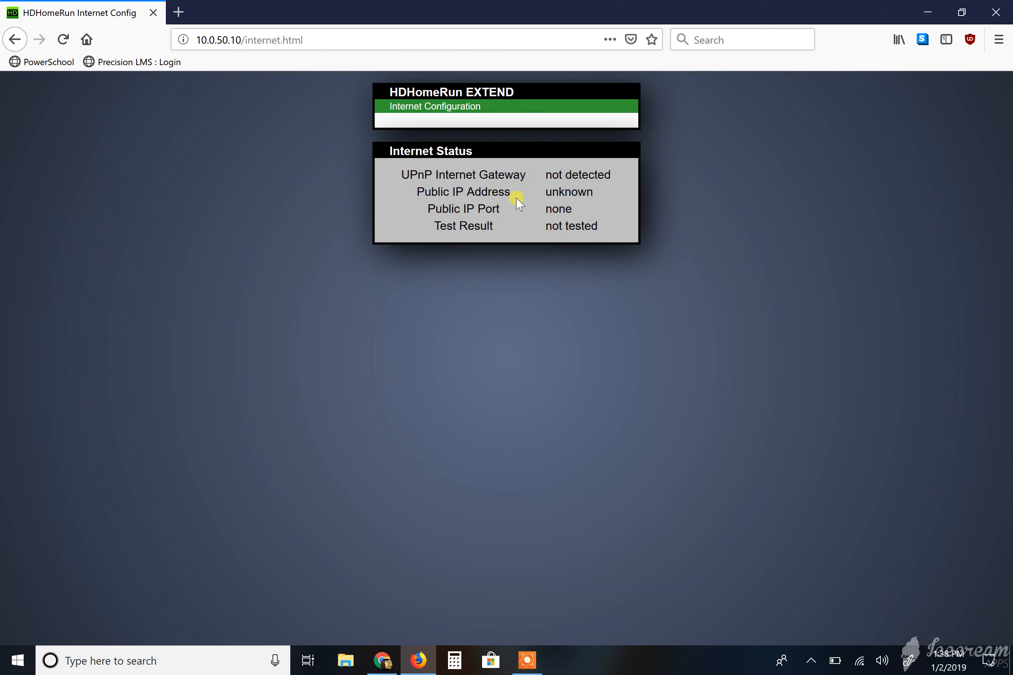
left_click(14, 39)
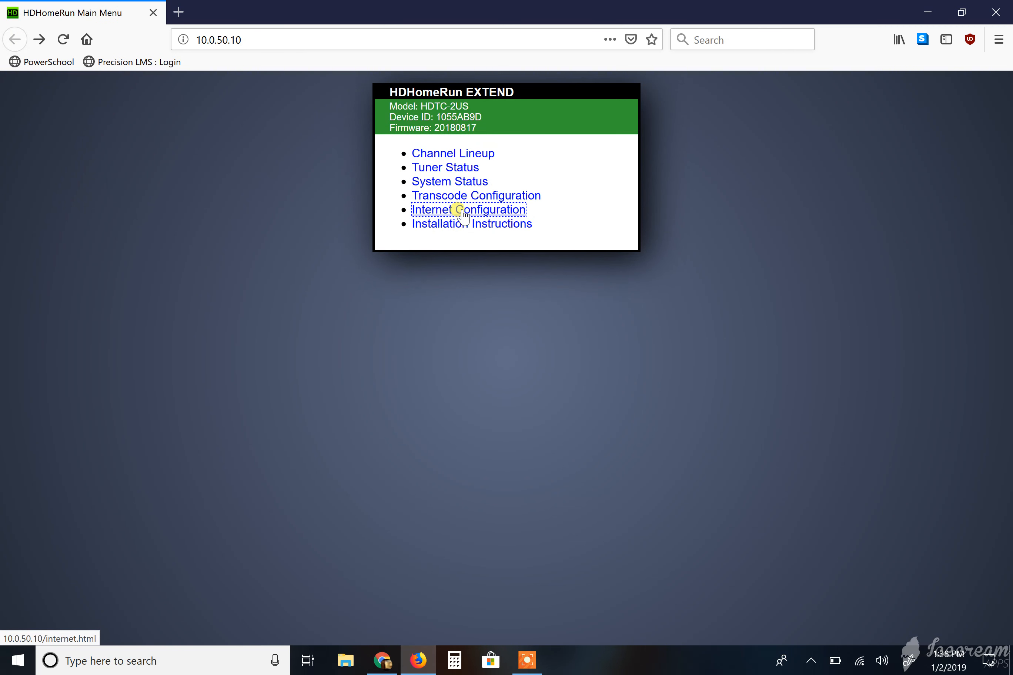
Look over the Installation Instructions site, follow its channel count link to the device's lineup, and return to the main menu
left_click(472, 221)
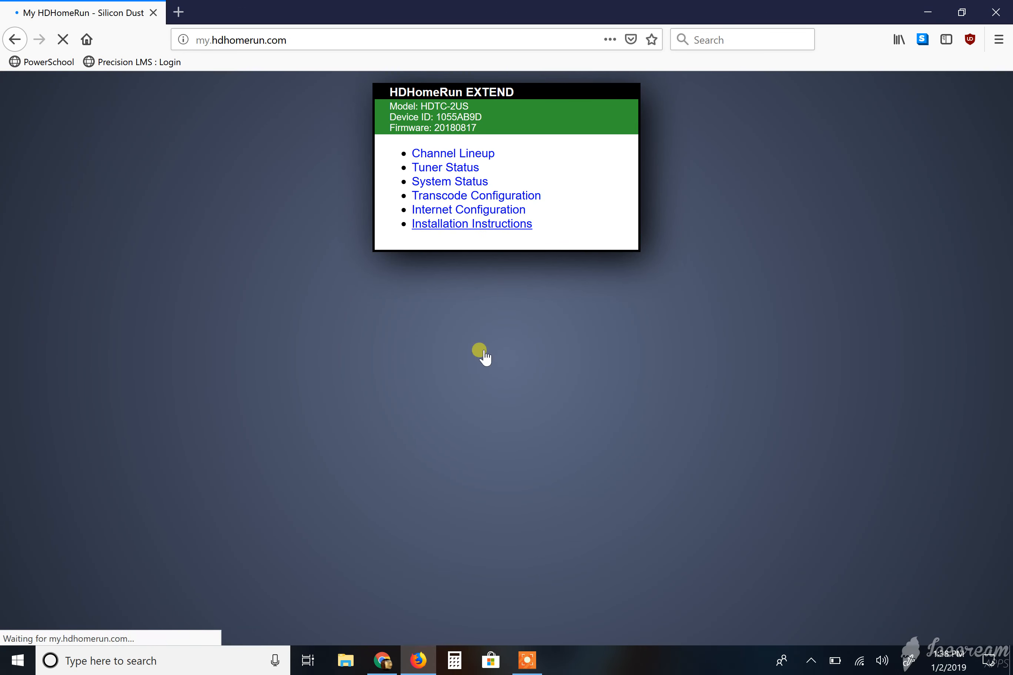
scroll(604, 342, "down", 5)
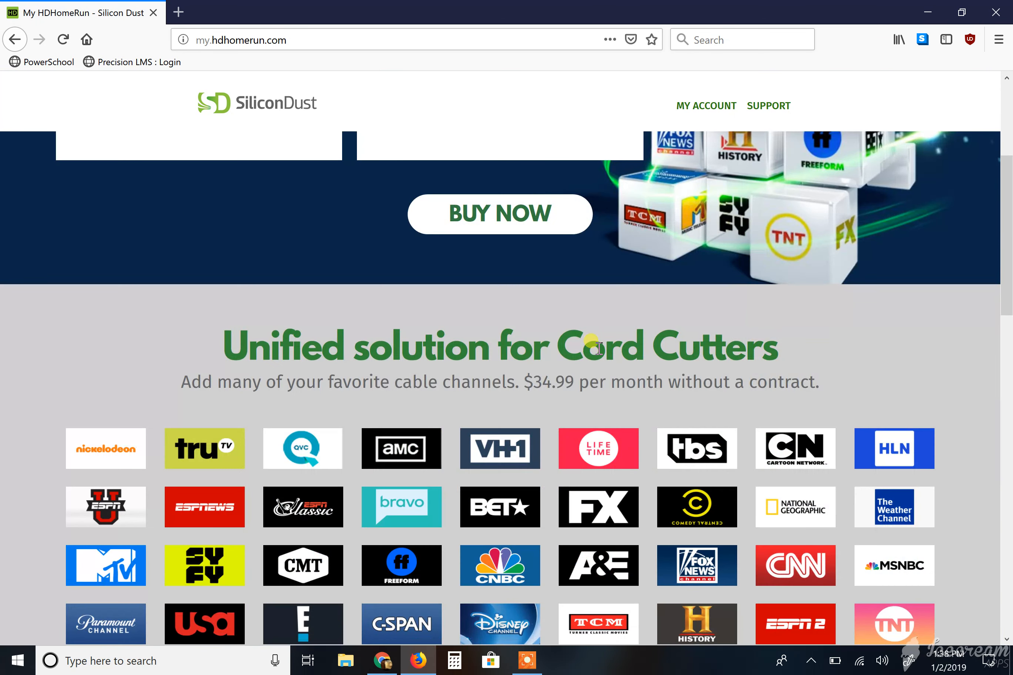
scroll(599, 349, "up", 5)
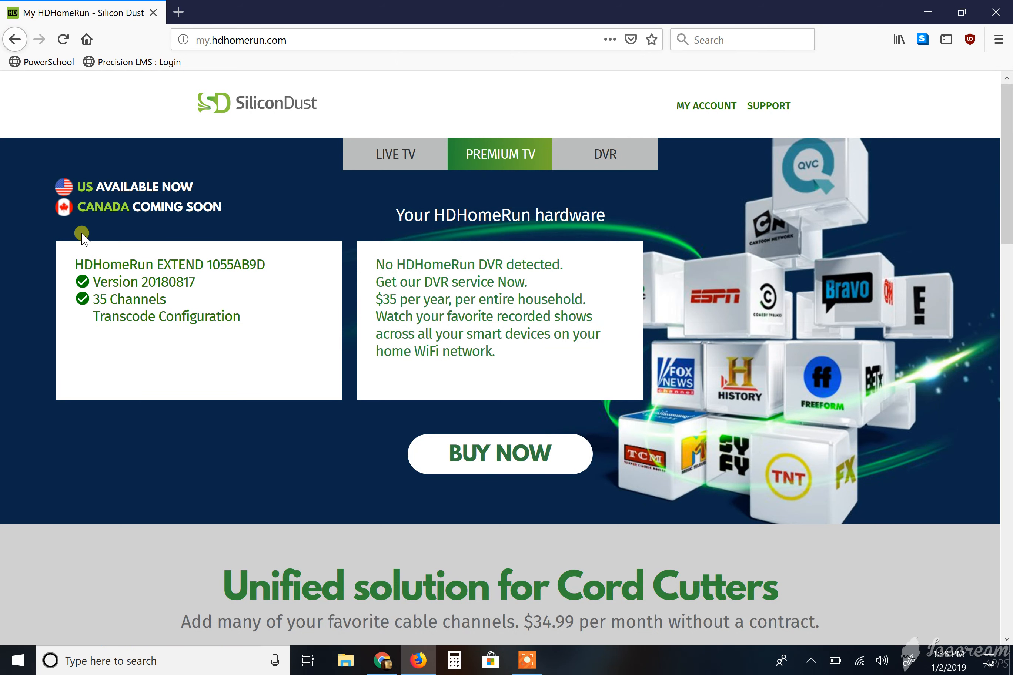
left_click(125, 299)
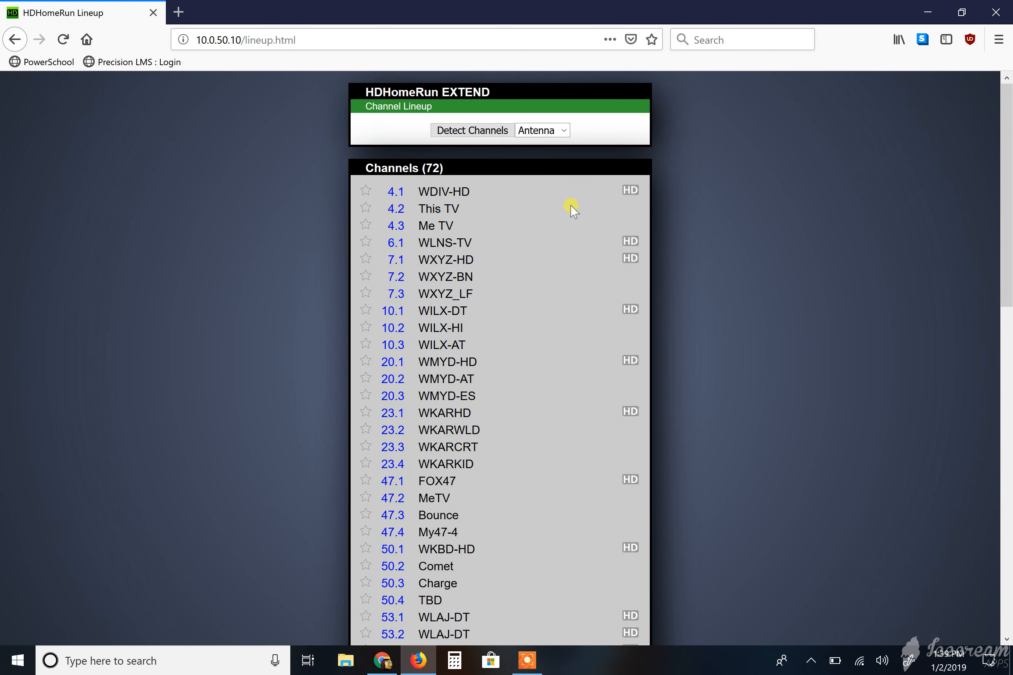
left_click(310, 38)
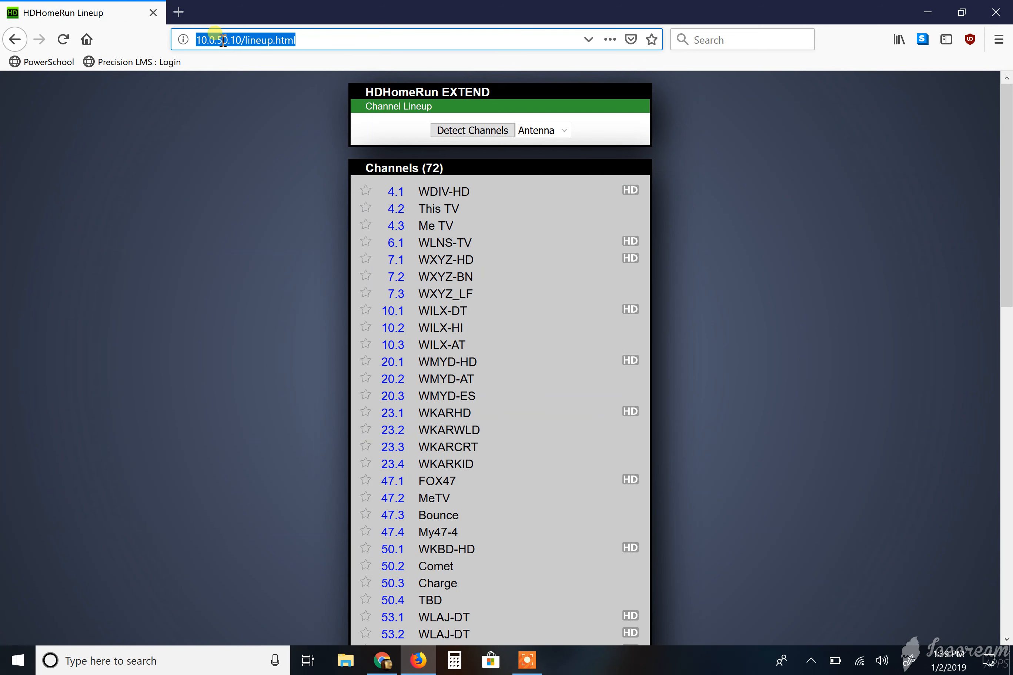
left_click(16, 40)
left_click(16, 39)
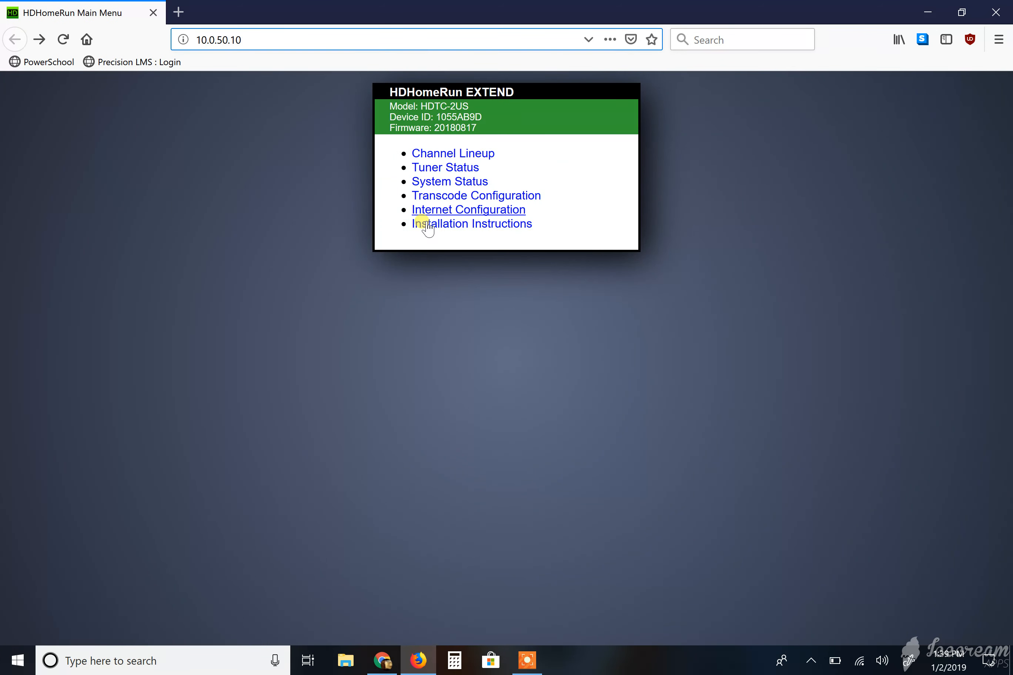
Open the Transcode Configuration page and examine its DLNA Formats section
left_click(472, 202)
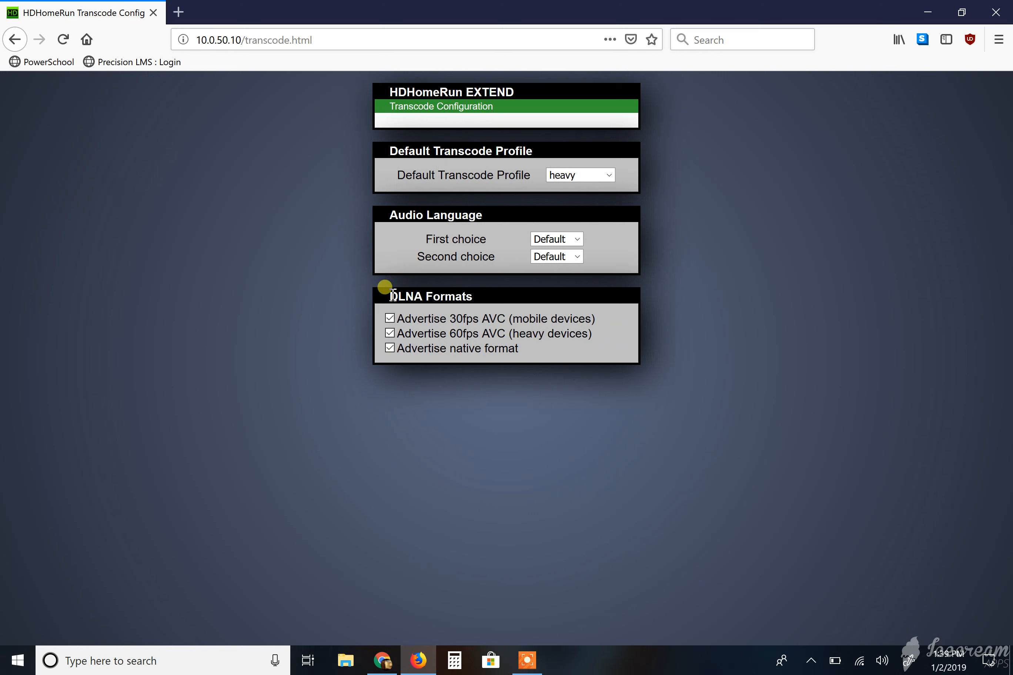
left_click_drag(391, 296, 422, 296)
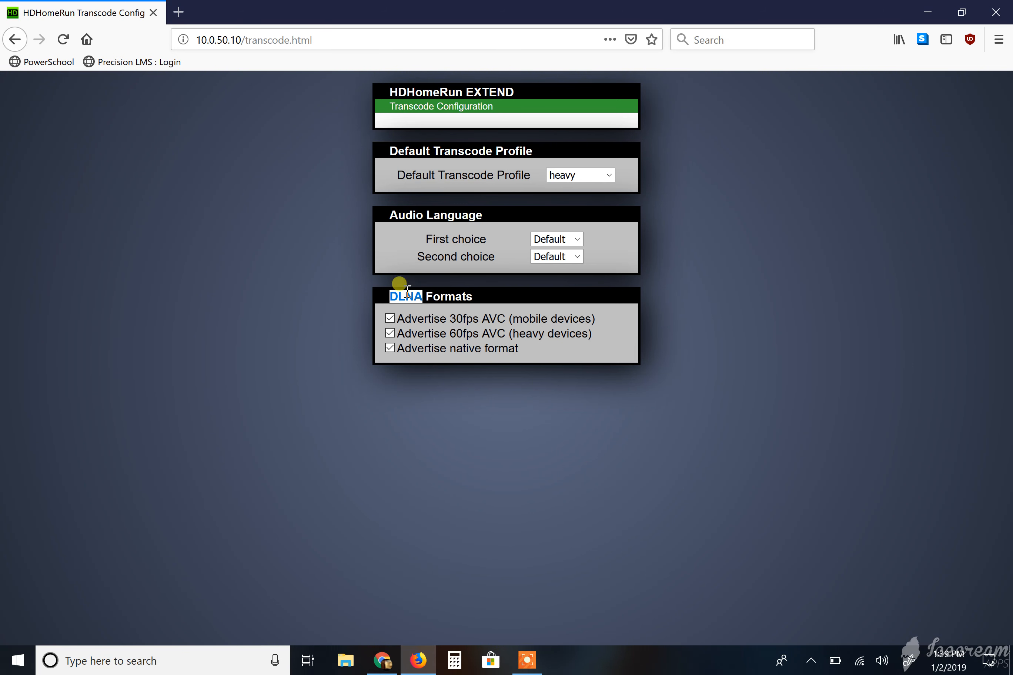
left_click(479, 303)
Inspect the first-choice audio language options and the Default Transcode Profile options, keeping the current selections
left_click(574, 239)
left_click(576, 239)
left_click(575, 240)
left_click(576, 239)
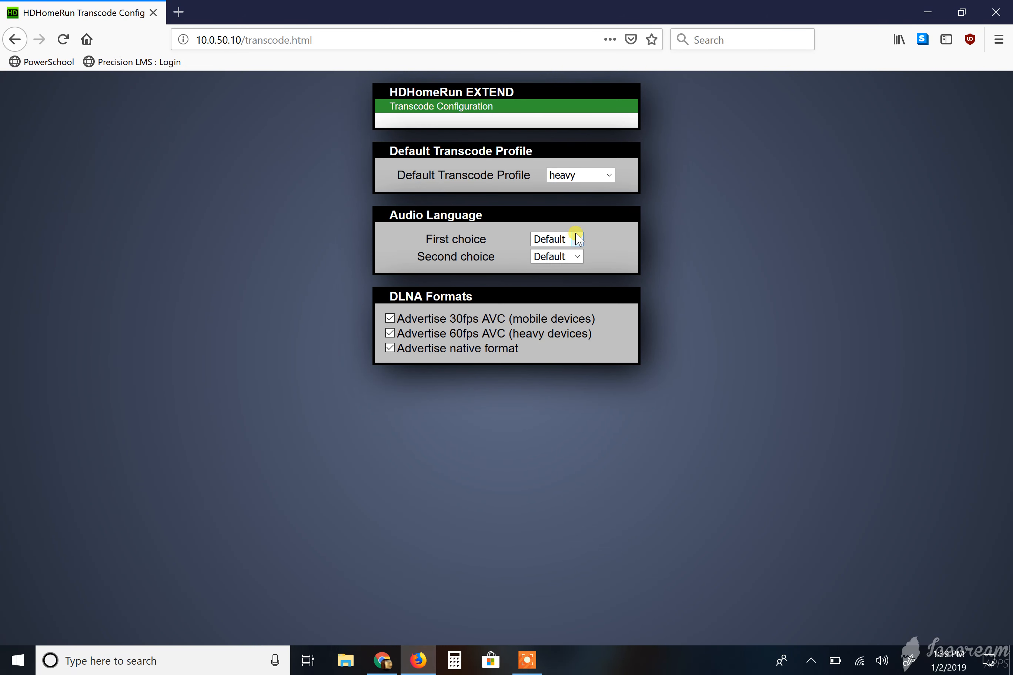
left_click(609, 175)
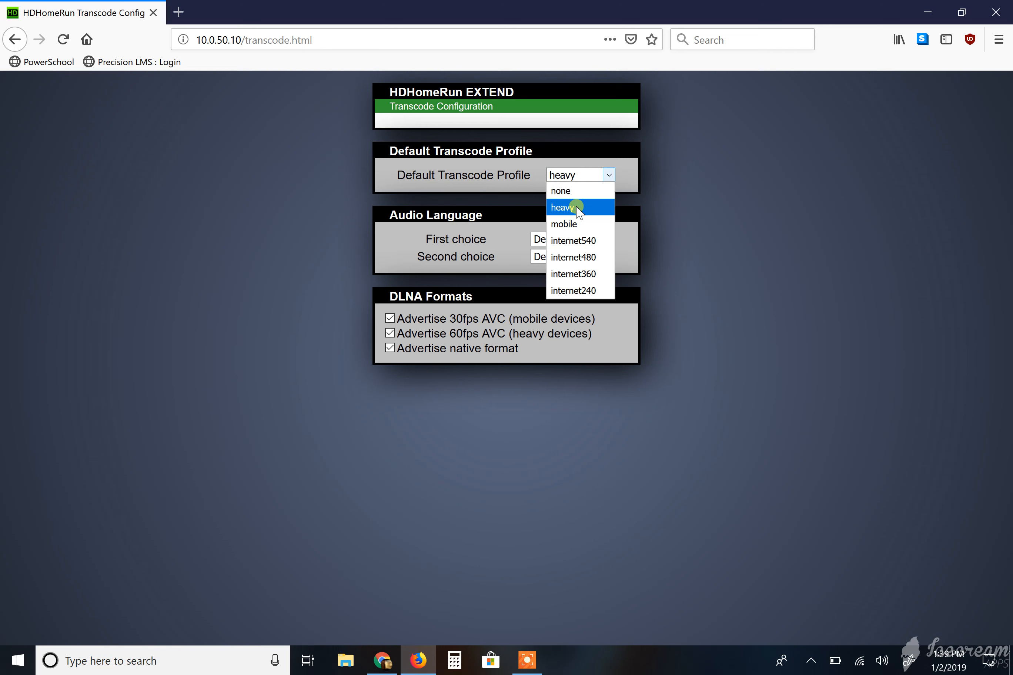
left_click(644, 179)
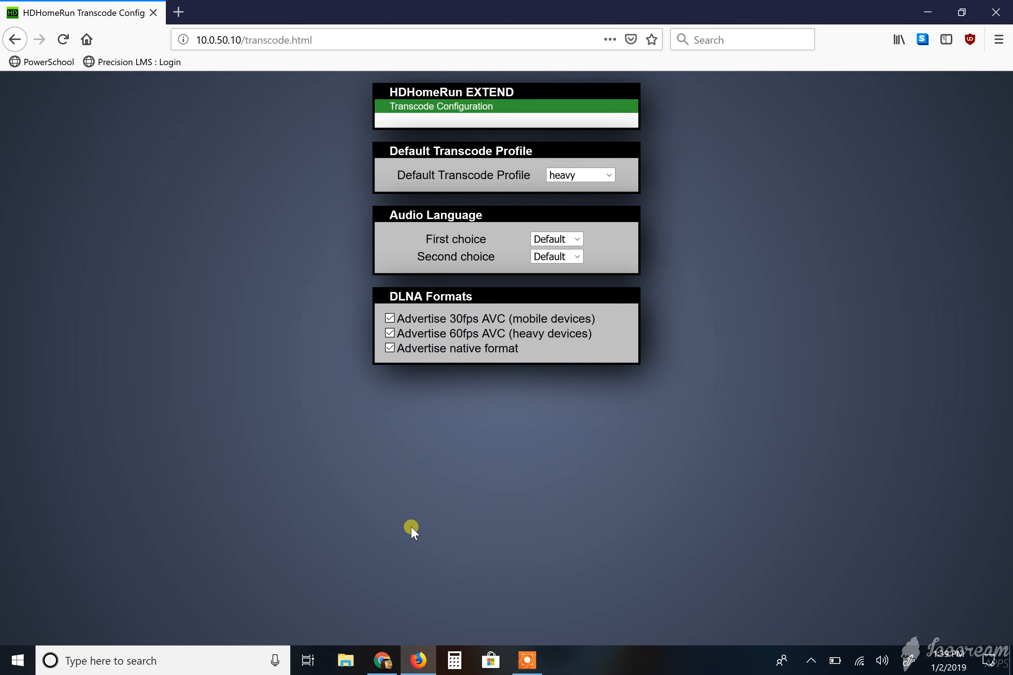
Switch to hdhomerun_http_development.pdf in Google Chrome to consult the Transcode Profiles descriptions
key("alt+Tab")
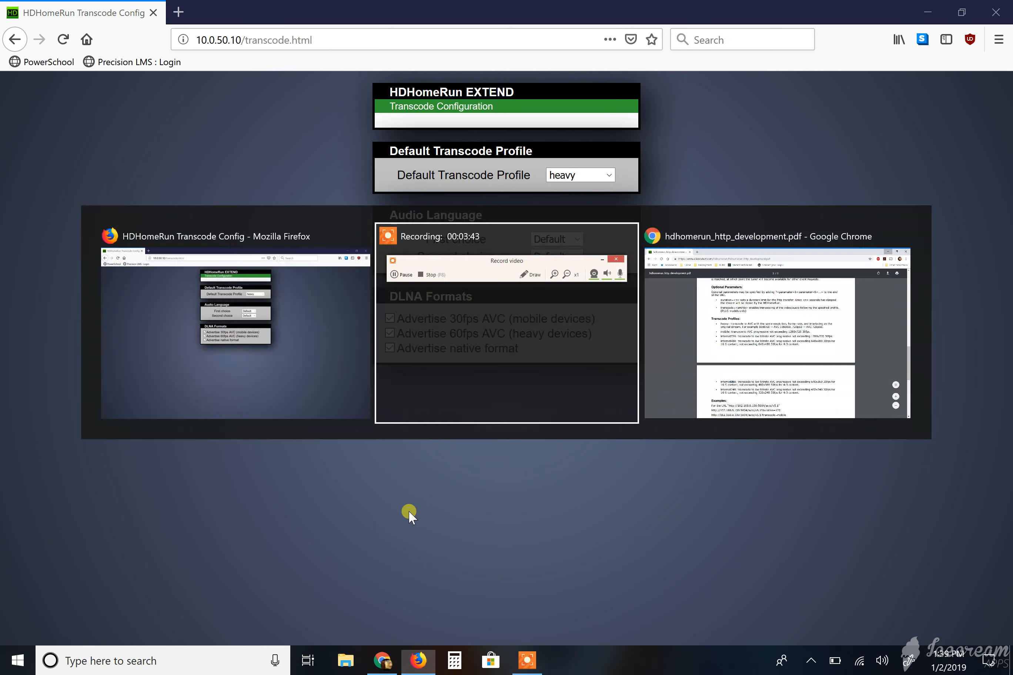
key("alt+Tab")
key("alt+Tab")
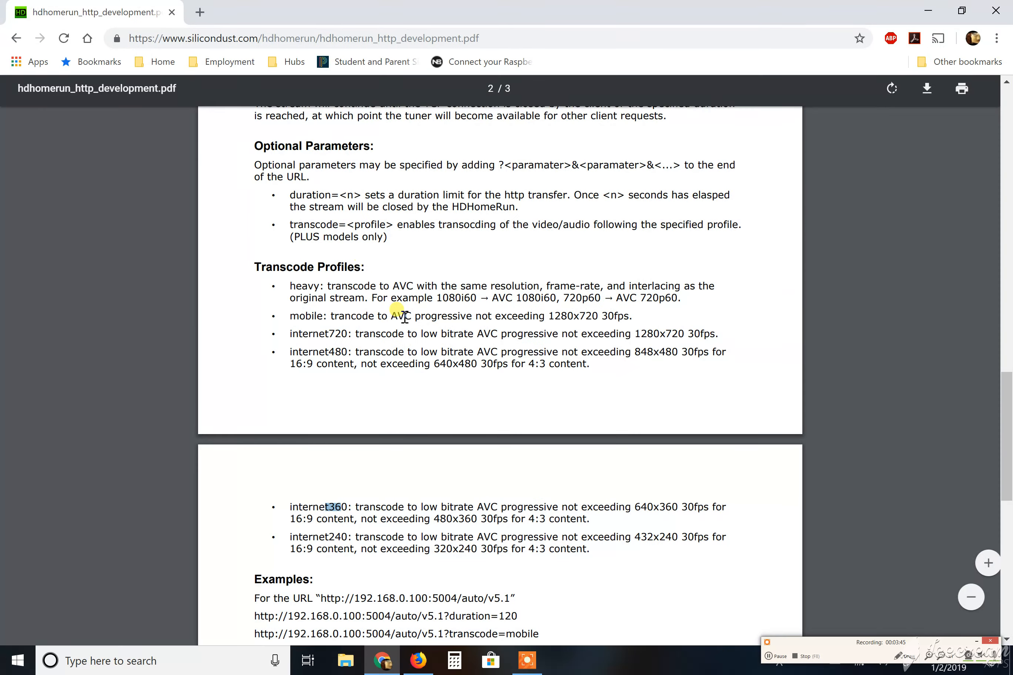
Highlight the PDF's web address and look over the Streaming Video and Optional Parameters sections above the Transcode Profiles
left_click_drag(455, 27, 41, 50)
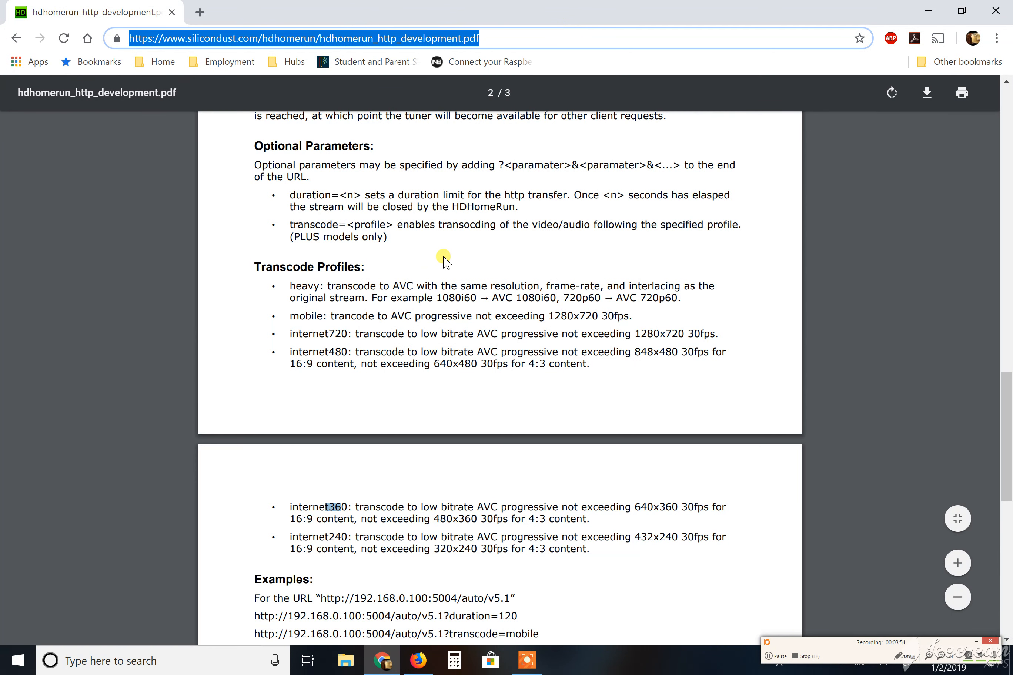
left_click(505, 211)
scroll(509, 214, "up", 3)
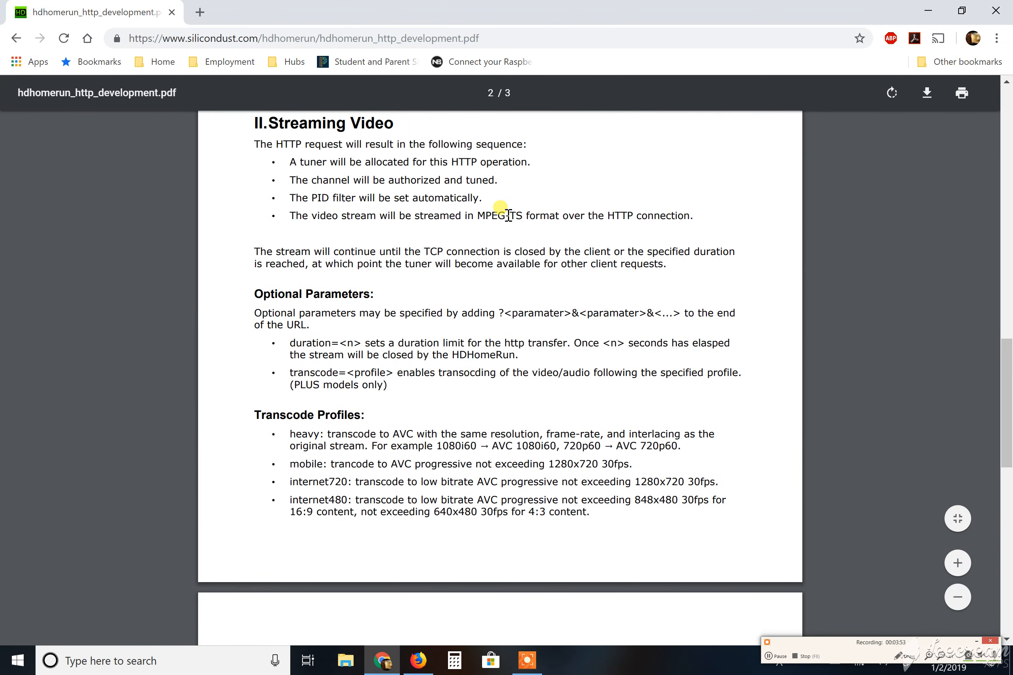
scroll(508, 237, "down", 3)
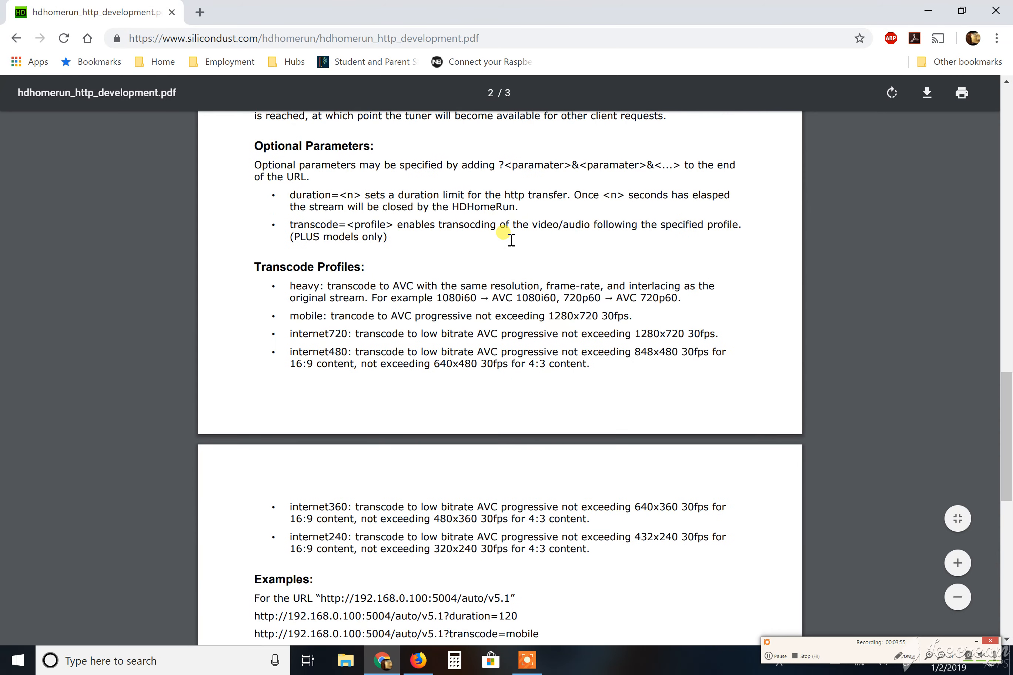
Read through the Transcode Profiles descriptions, comparing the heavy, mobile, internet720 and internet480 entries
scroll(508, 237, "down", 4)
scroll(336, 154, "up", 2)
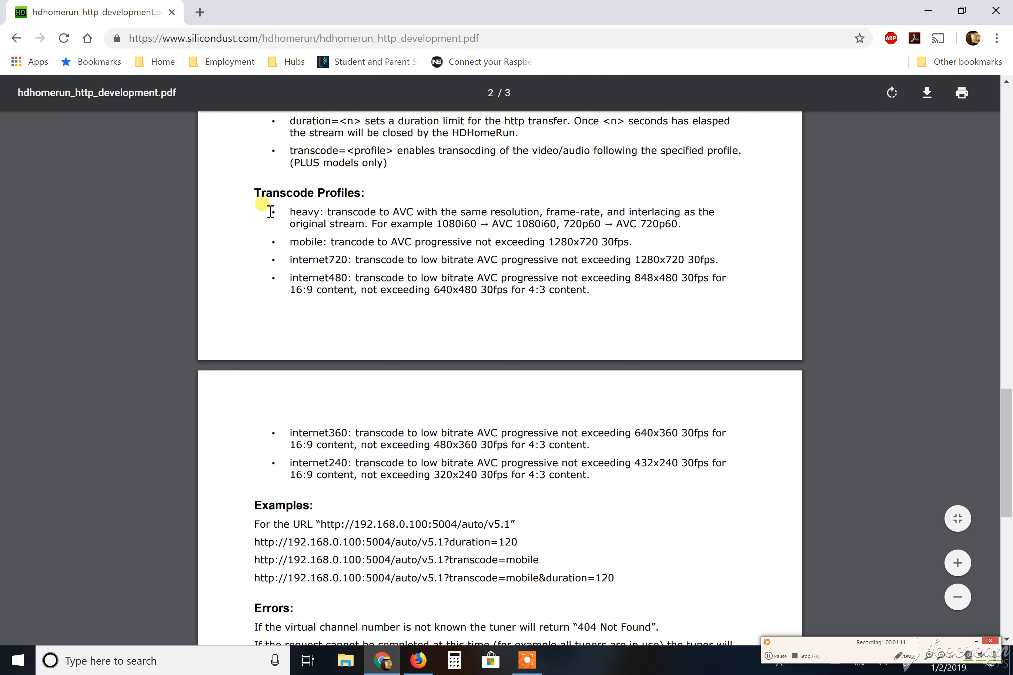
left_click(273, 249)
left_click(275, 260)
left_click(274, 284)
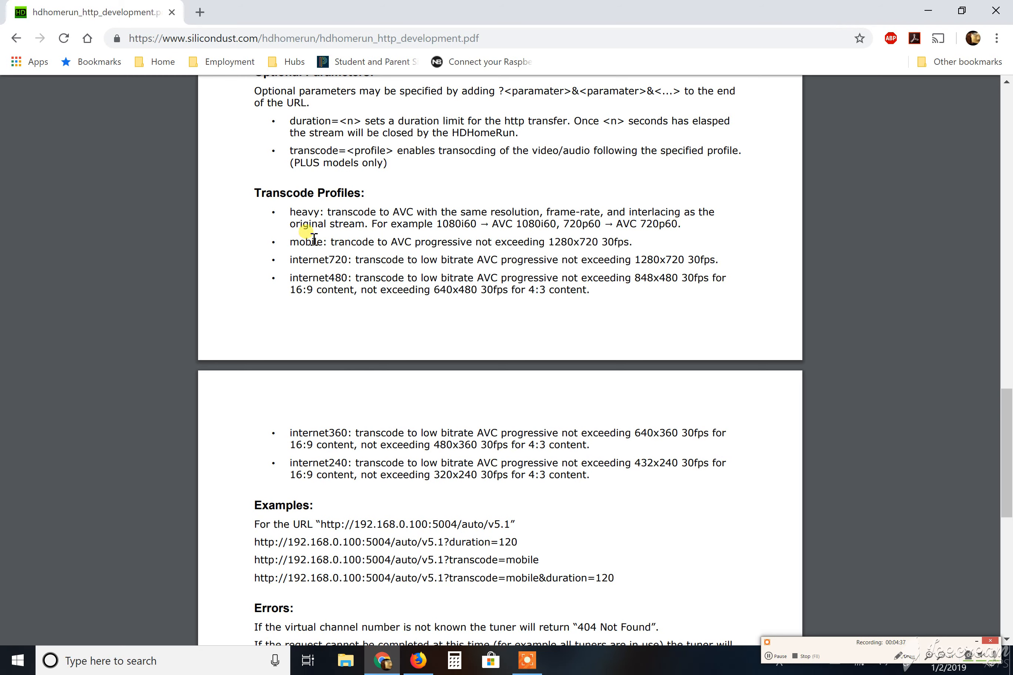
left_click_drag(290, 241, 283, 261)
left_click(311, 261)
Switch to the Transcode Configuration page in Firefox, try mobile as the Default Transcode Profile, and set it back to heavy
key("alt+Tab")
key("alt+Tab")
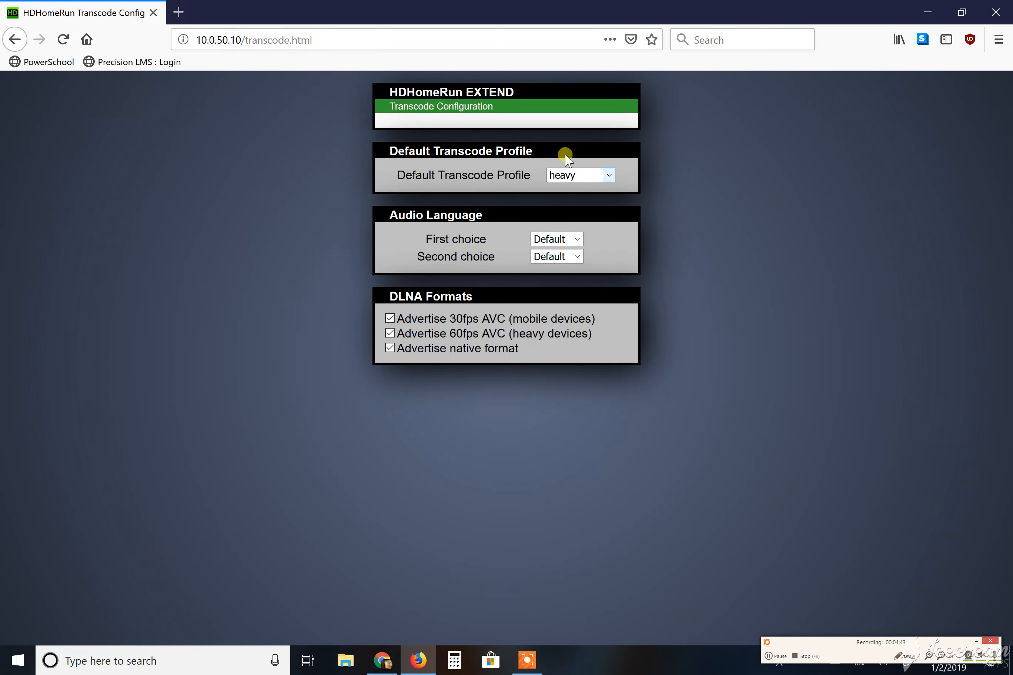
left_click(610, 173)
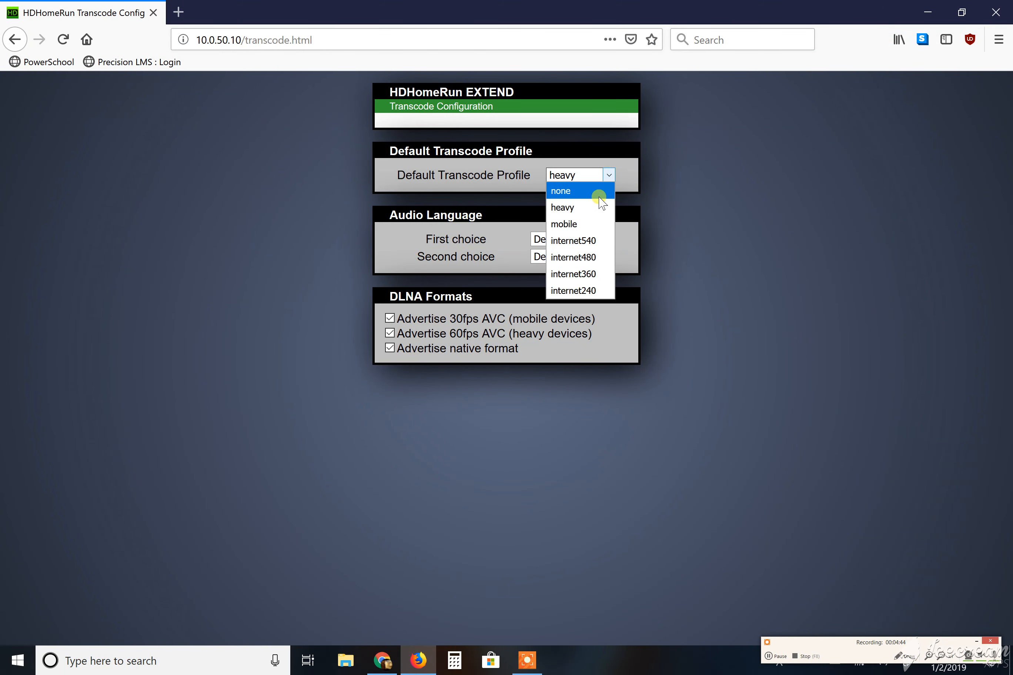
left_click(589, 223)
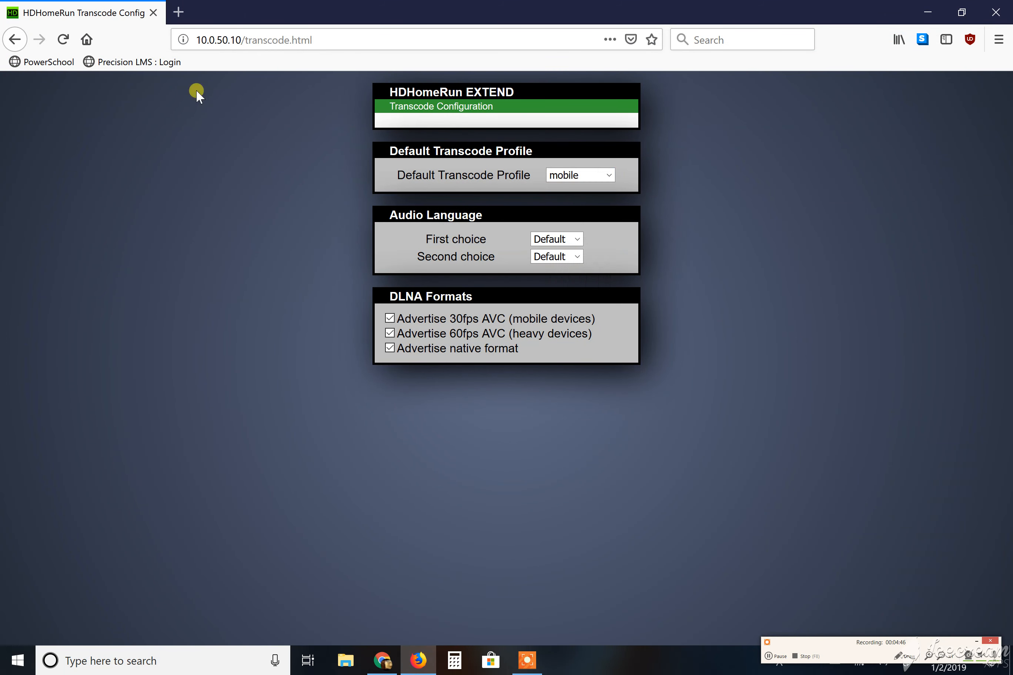
left_click(605, 176)
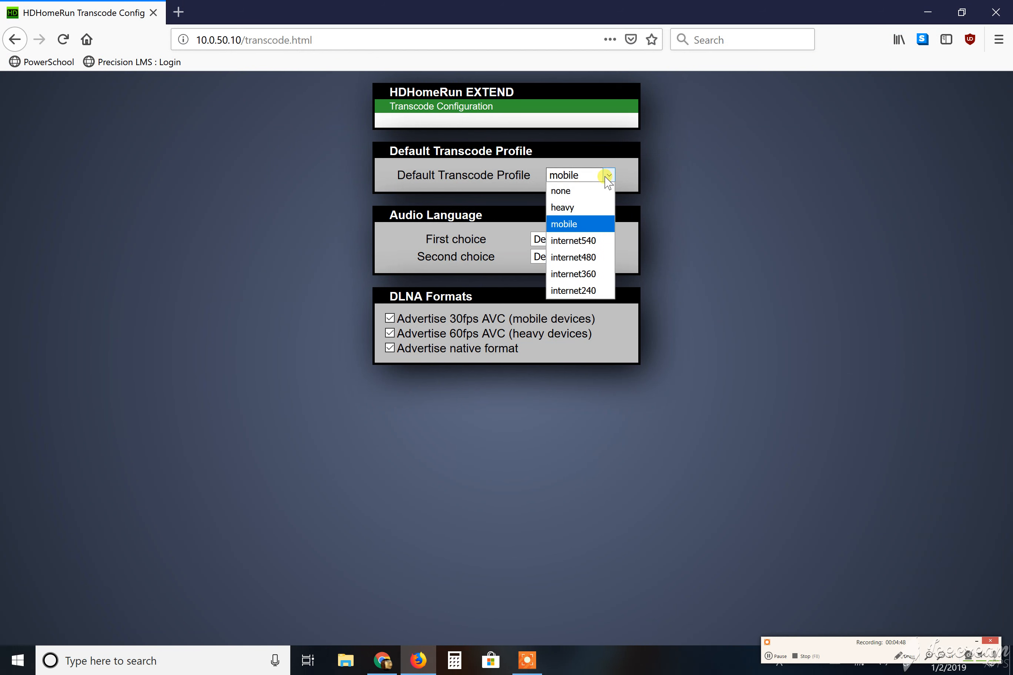
left_click(586, 205)
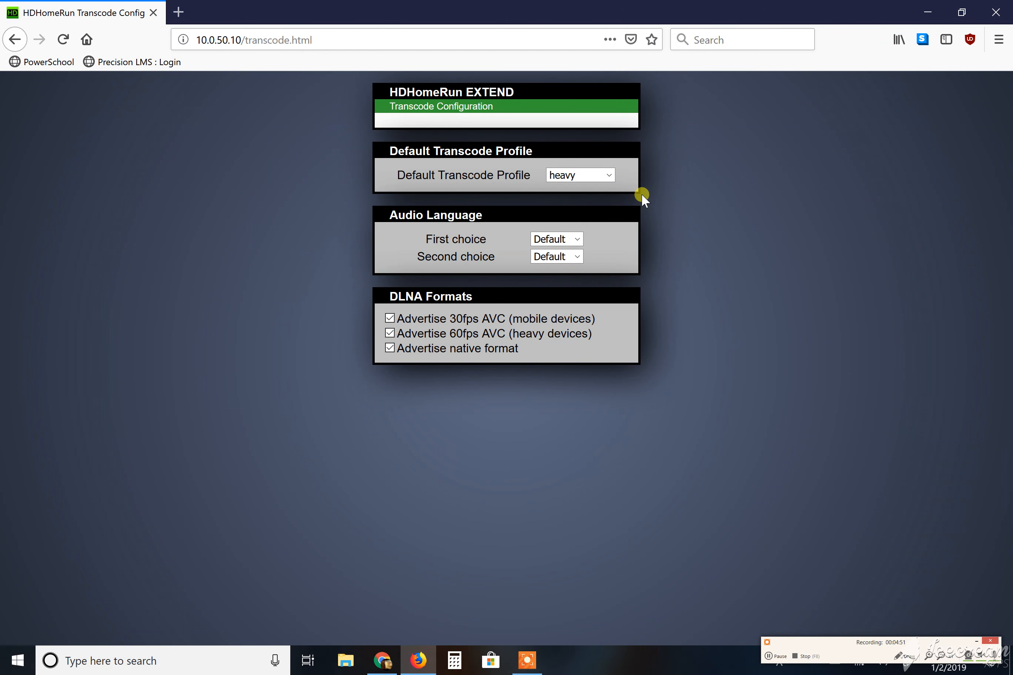